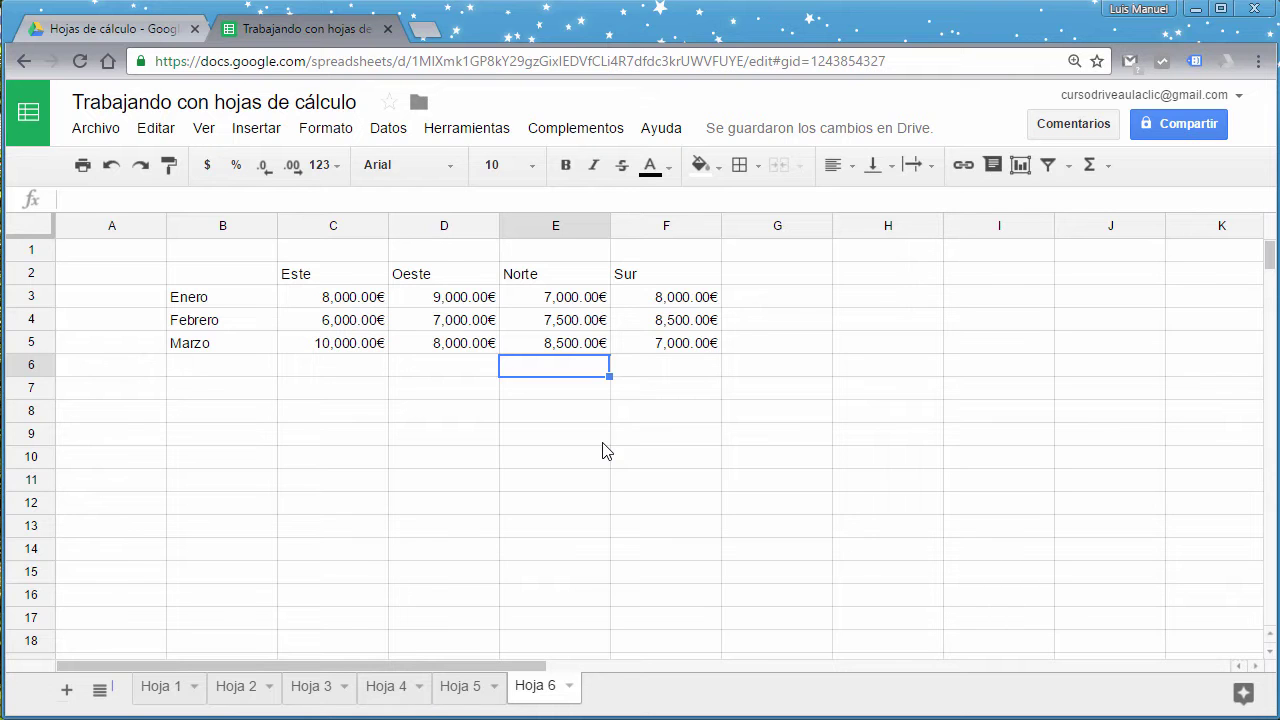
Examine the region headings of the sales table across row 2, from B2 to F2.
{"action": "key", "text": "Up"}
{"action": "key", "text": "Up"}
{"action": "key", "text": "Up"}
{"action": "key", "text": "Up"}
{"action": "key", "text": "Left"}
{"action": "key", "text": "Left"}
{"action": "key", "text": "Left"}
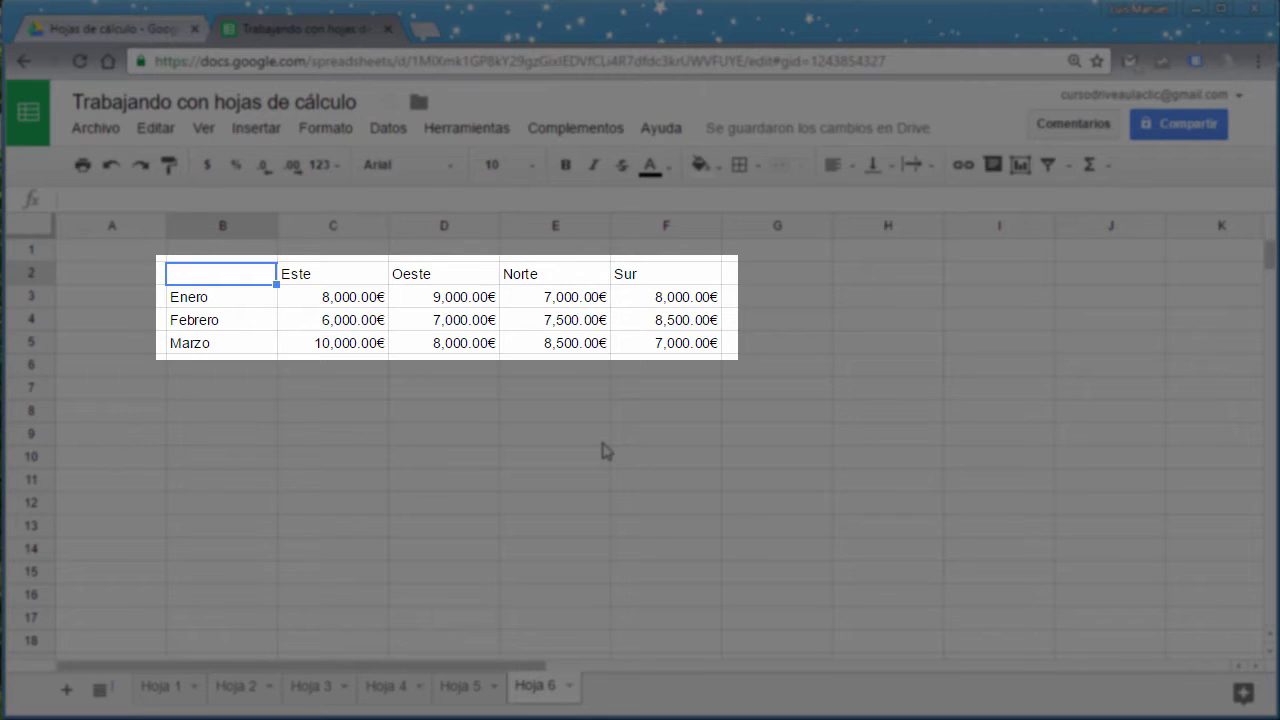
{"action": "key", "text": "Right"}
{"action": "key", "text": "Right"}
{"action": "key", "text": "Right"}
{"action": "key", "text": "Right"}
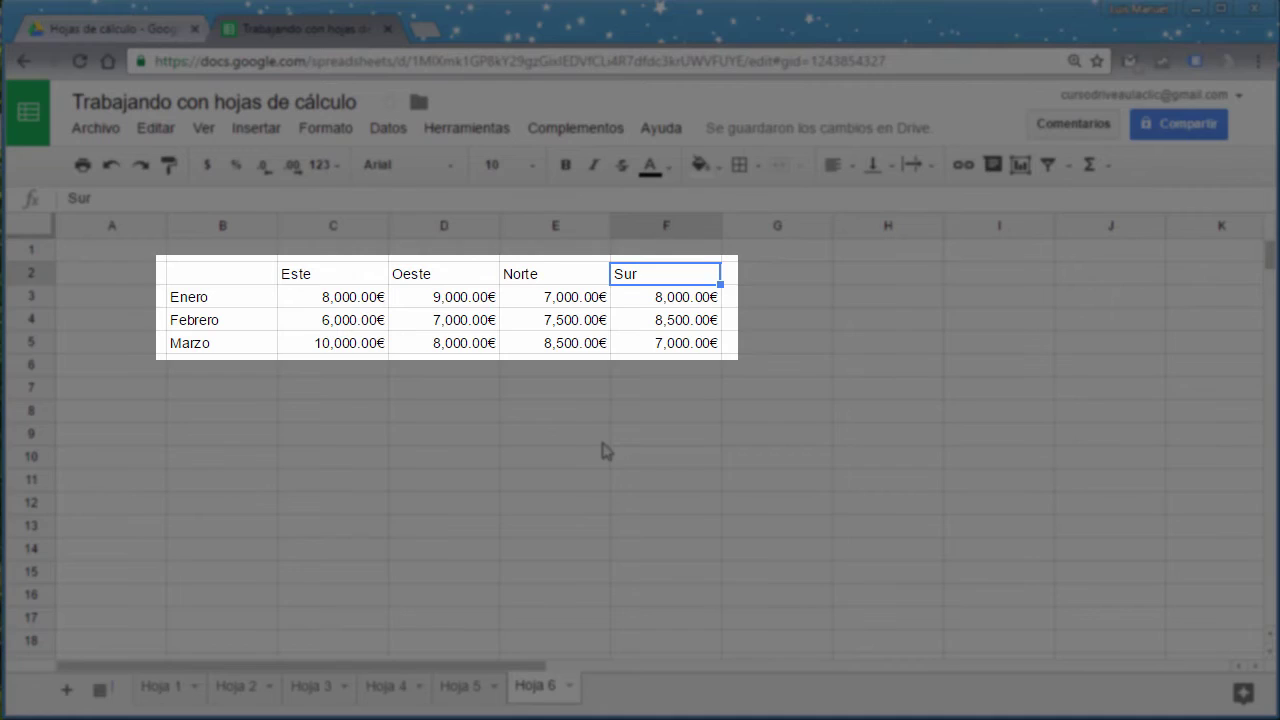
Examine the month labels of the sales table in column B, from Enero to Marzo.
{"action": "key", "text": "Down"}
{"action": "key", "text": "Left"}
{"action": "key", "text": "Left"}
{"action": "key", "text": "Left"}
{"action": "key", "text": "Left"}
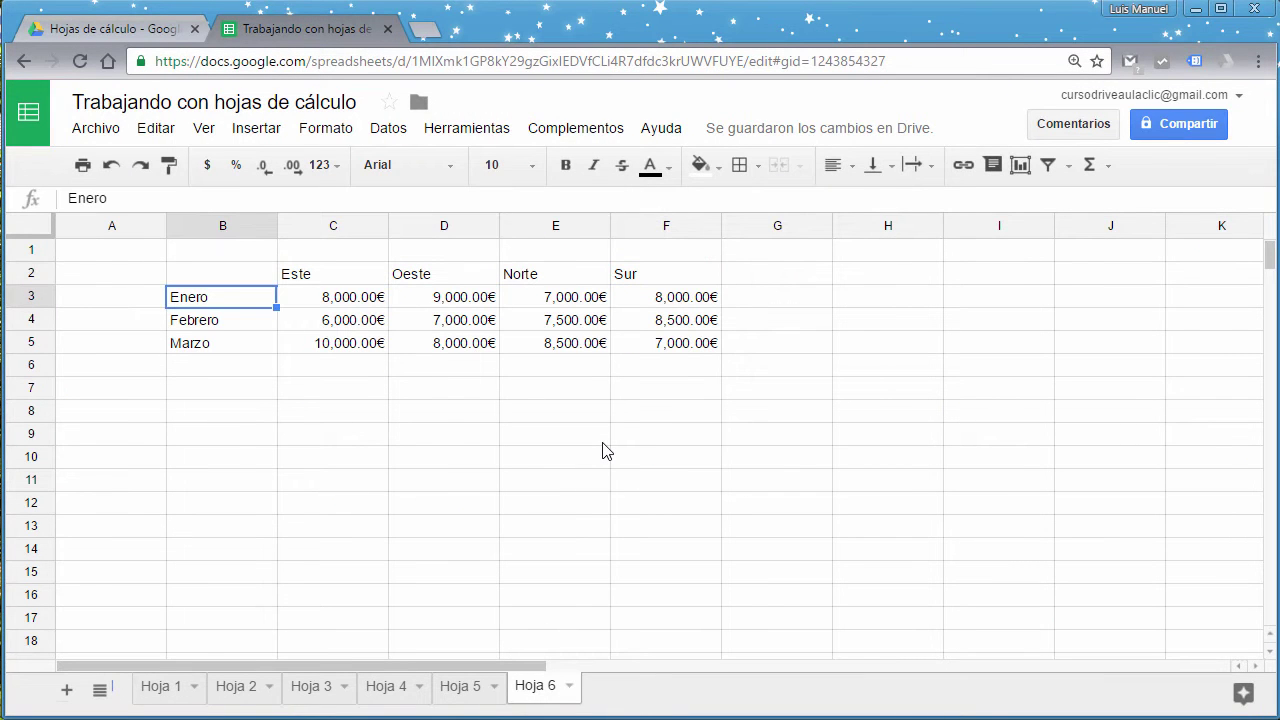
{"action": "key", "text": "Down"}
{"action": "key", "text": "Down"}
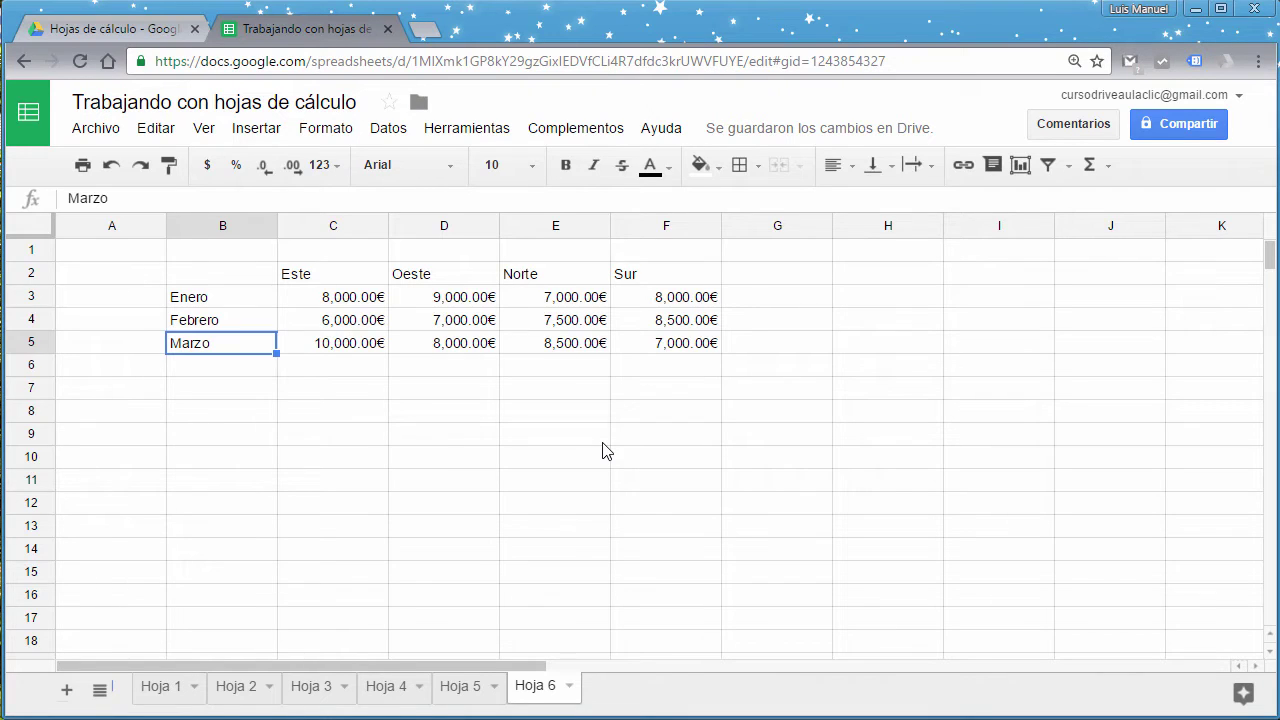
{"action": "key", "text": "Up"}
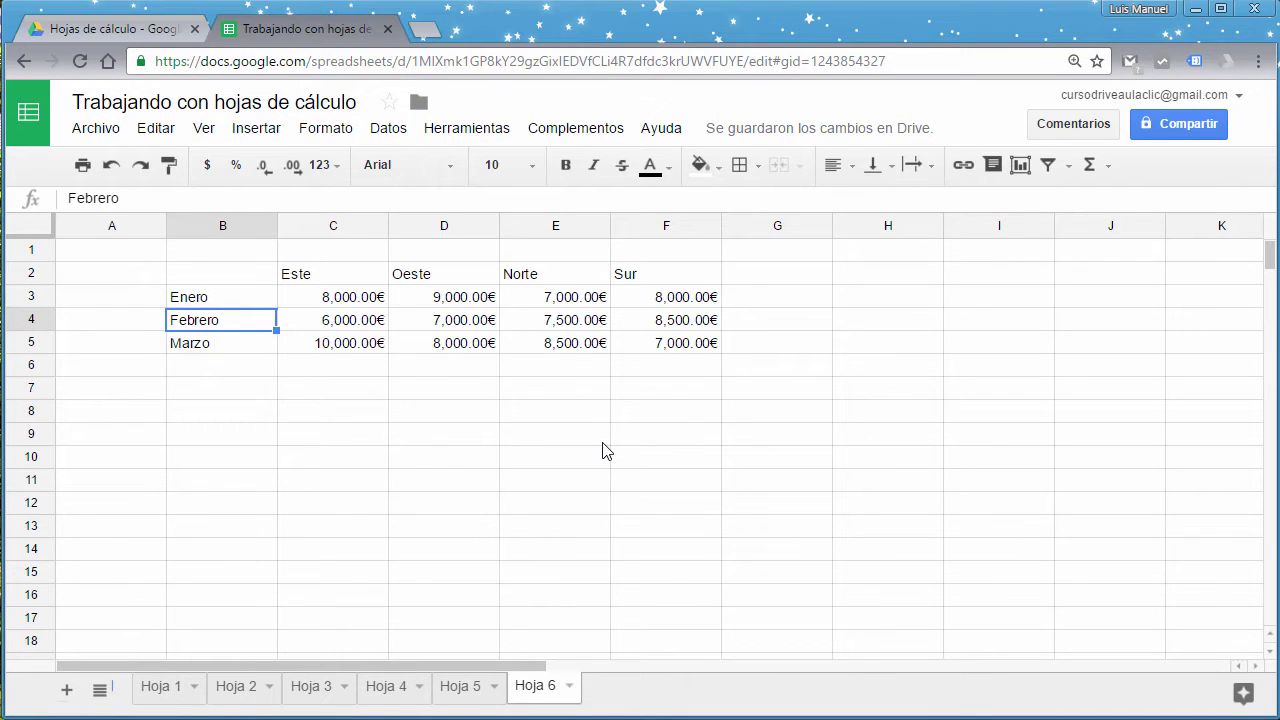
Insert the recommended grouped column chart for the whole sales table in range B2:F5.
{"action": "key", "text": "Up"}
{"action": "key", "text": "Up"}
{"action": "key", "text": "shift+Down"}
{"action": "key", "text": "shift+Down"}
{"action": "key", "text": "shift+Down"}
{"action": "key", "text": "shift+Right"}
{"action": "key", "text": "shift+Right"}
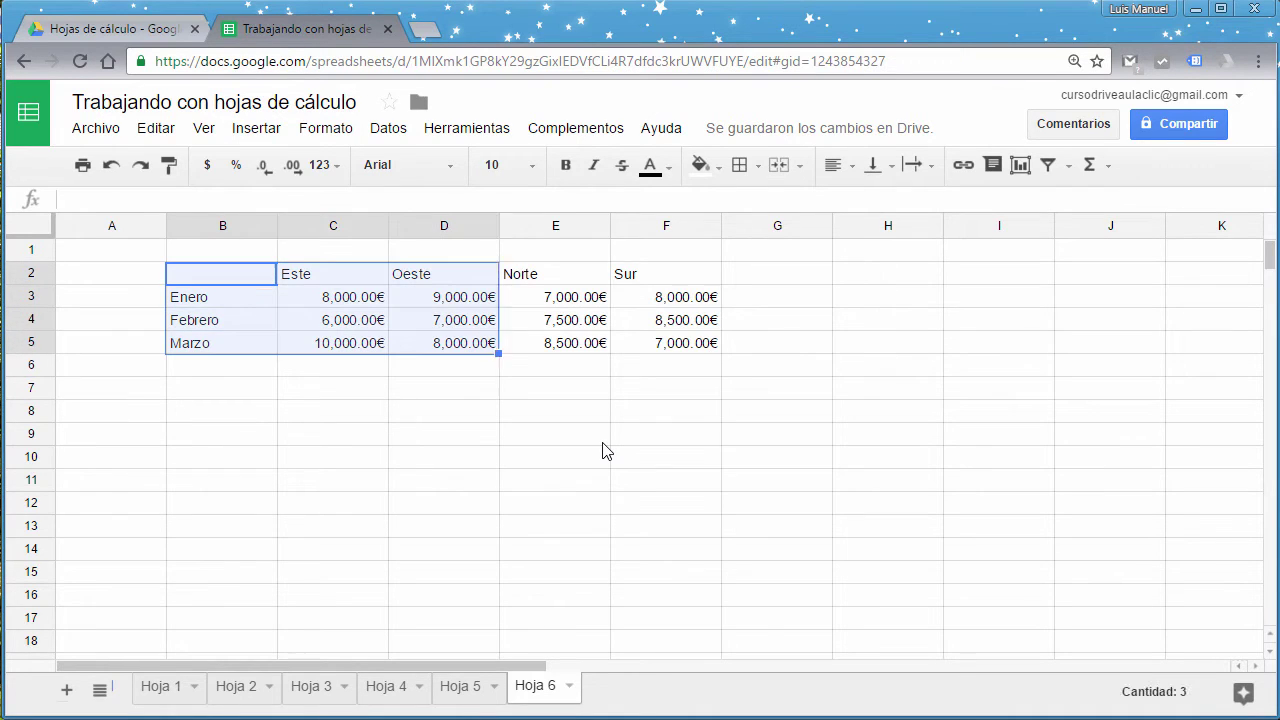
{"action": "key", "text": "shift+Right"}
{"action": "key", "text": "shift+Right"}
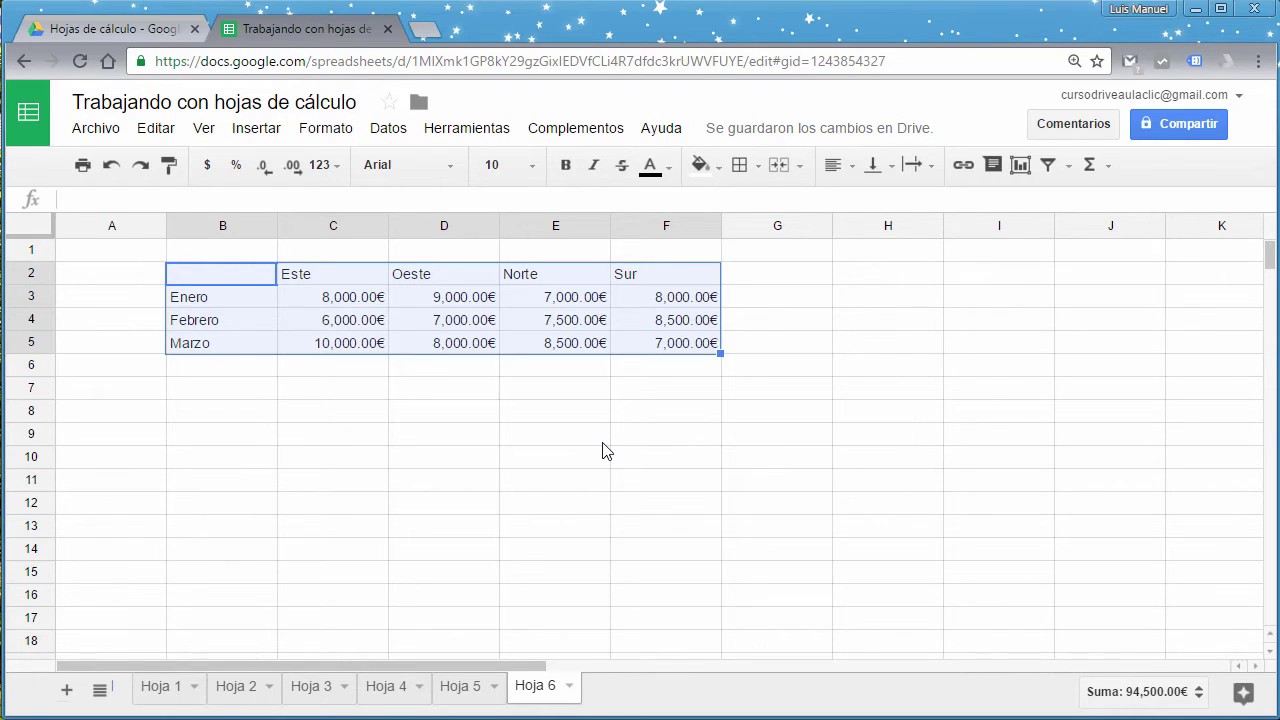
{"action": "left_click", "coordinate": [253, 127]}
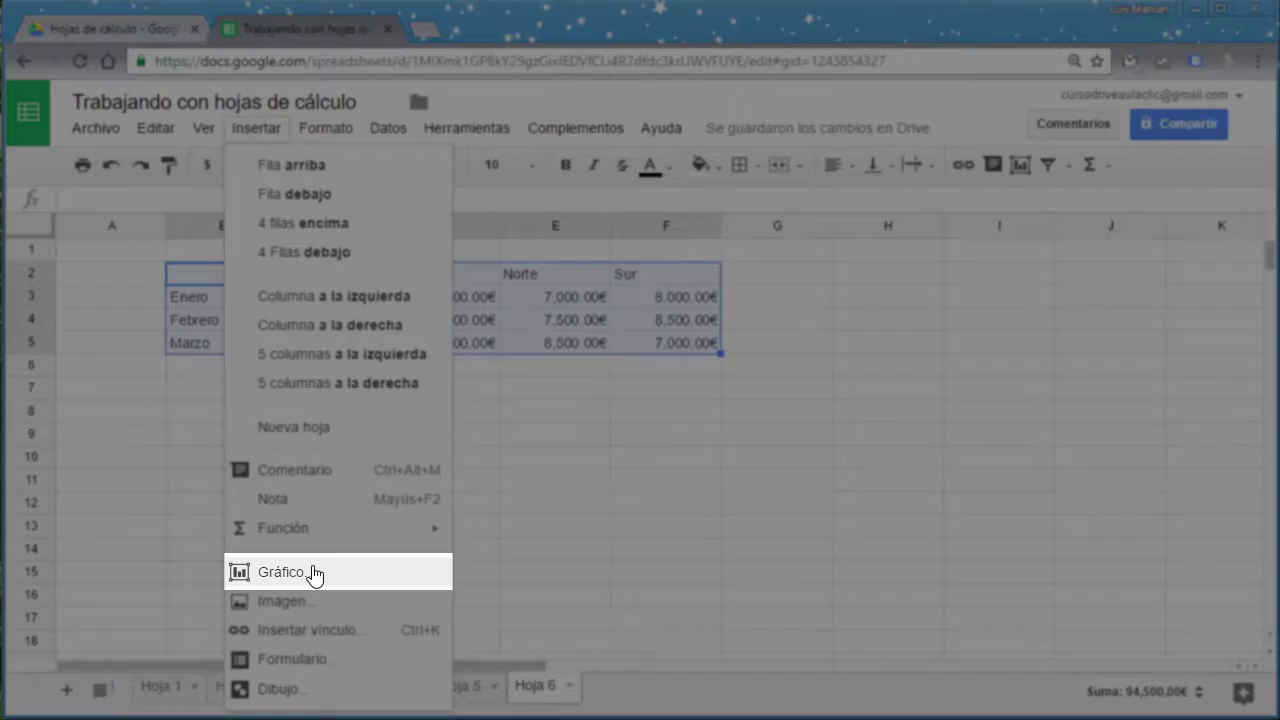
{"action": "left_click", "coordinate": [300, 573]}
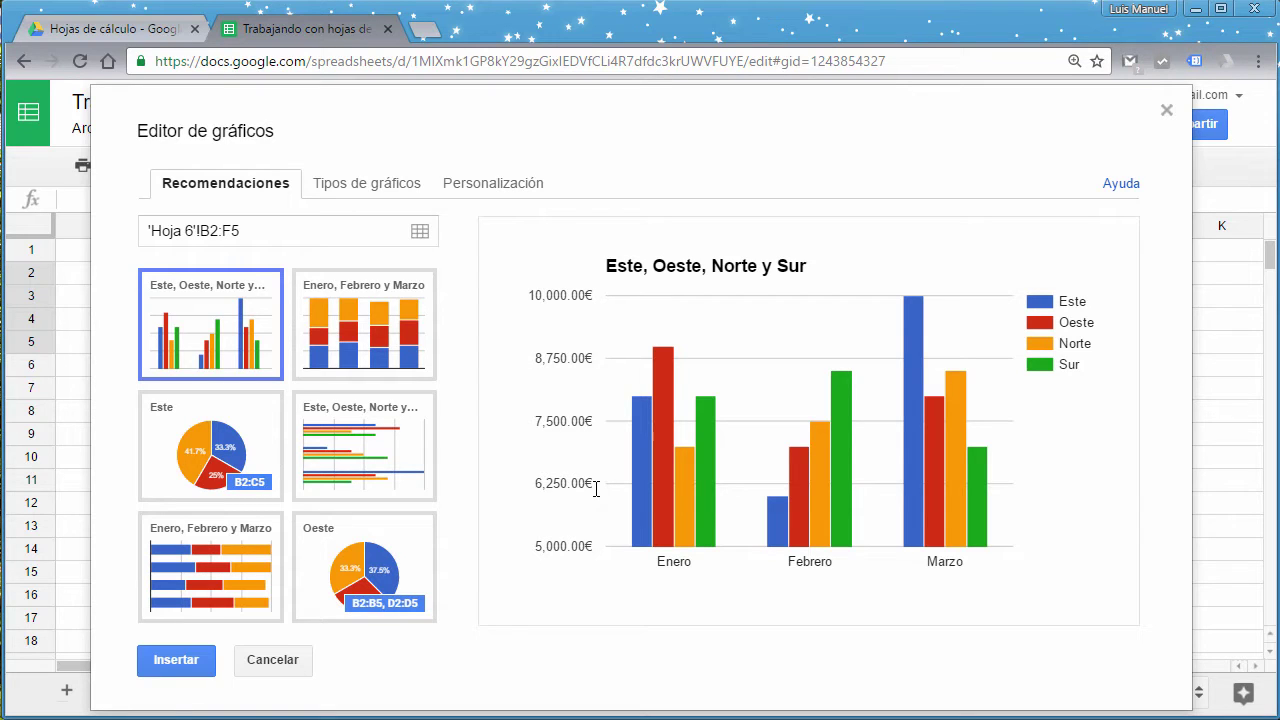
{"action": "left_click", "coordinate": [172, 660]}
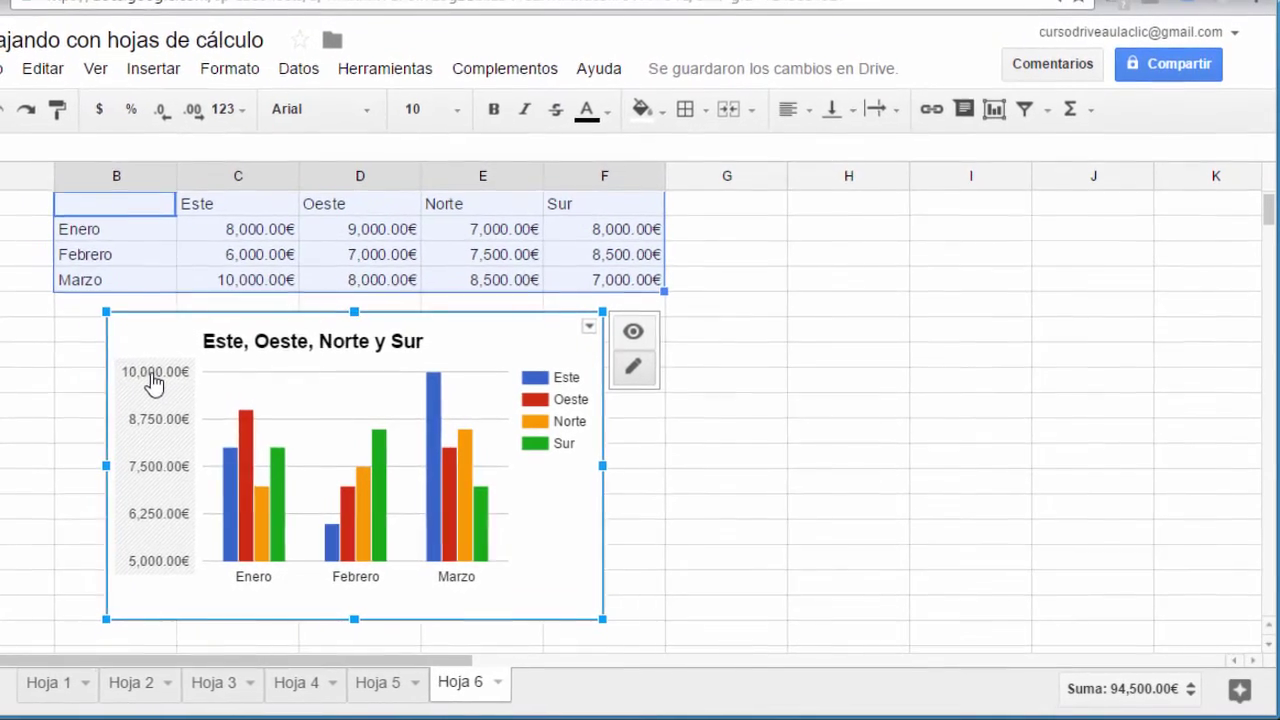
Insert a line chart of the same B2:F5 data, place it beside the table from column G onward and adjust its size.
{"action": "left_click", "coordinate": [140, 74]}
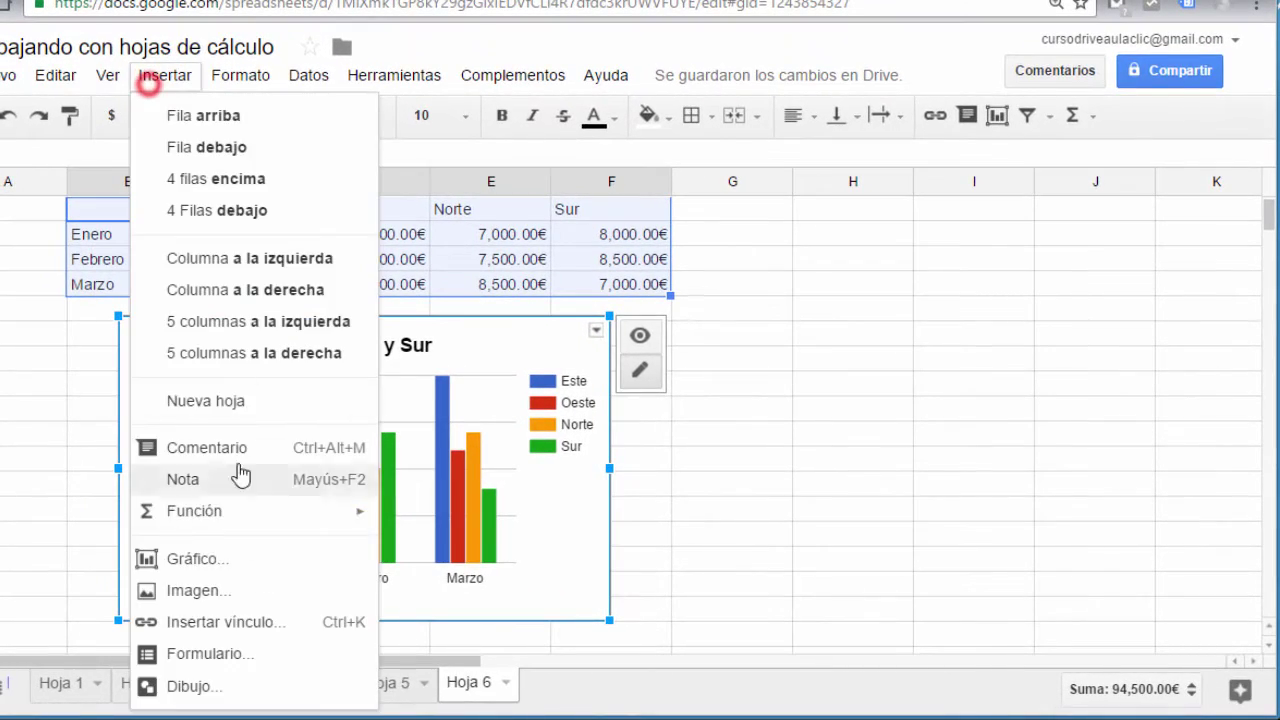
{"action": "left_click", "coordinate": [200, 560]}
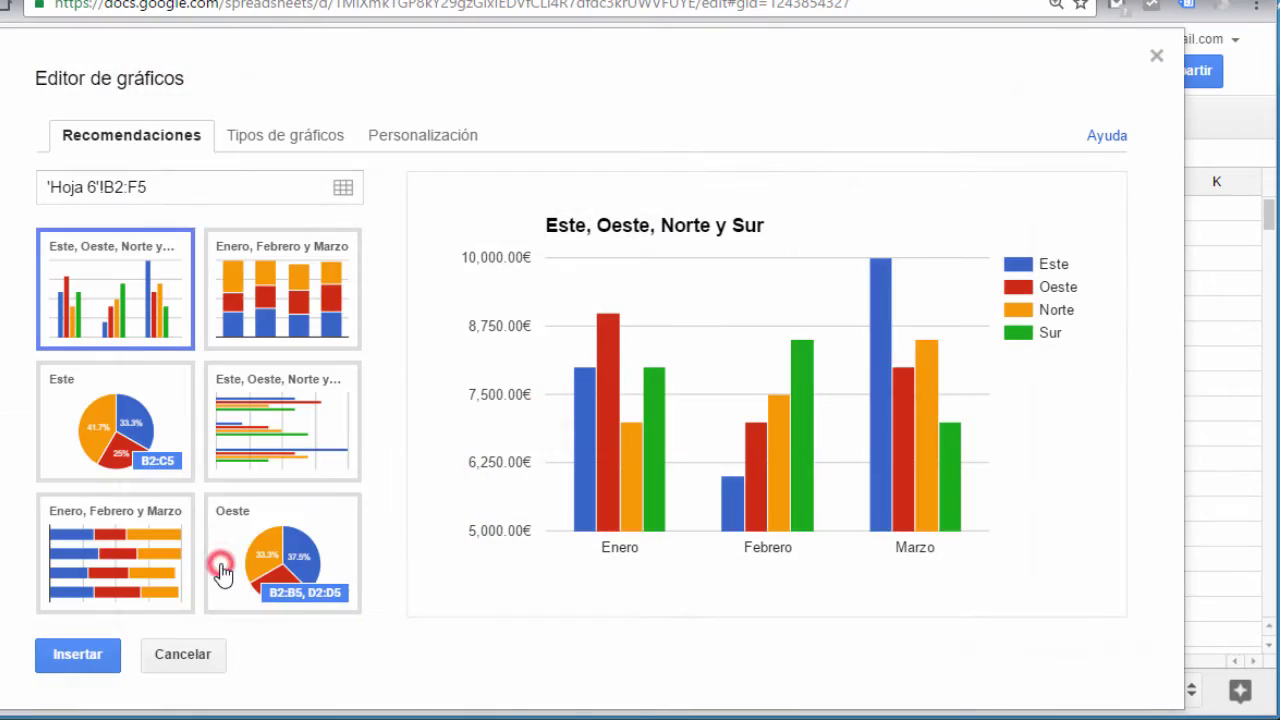
{"action": "left_click", "coordinate": [245, 137]}
{"action": "left_click", "coordinate": [78, 405]}
{"action": "left_click", "coordinate": [90, 660]}
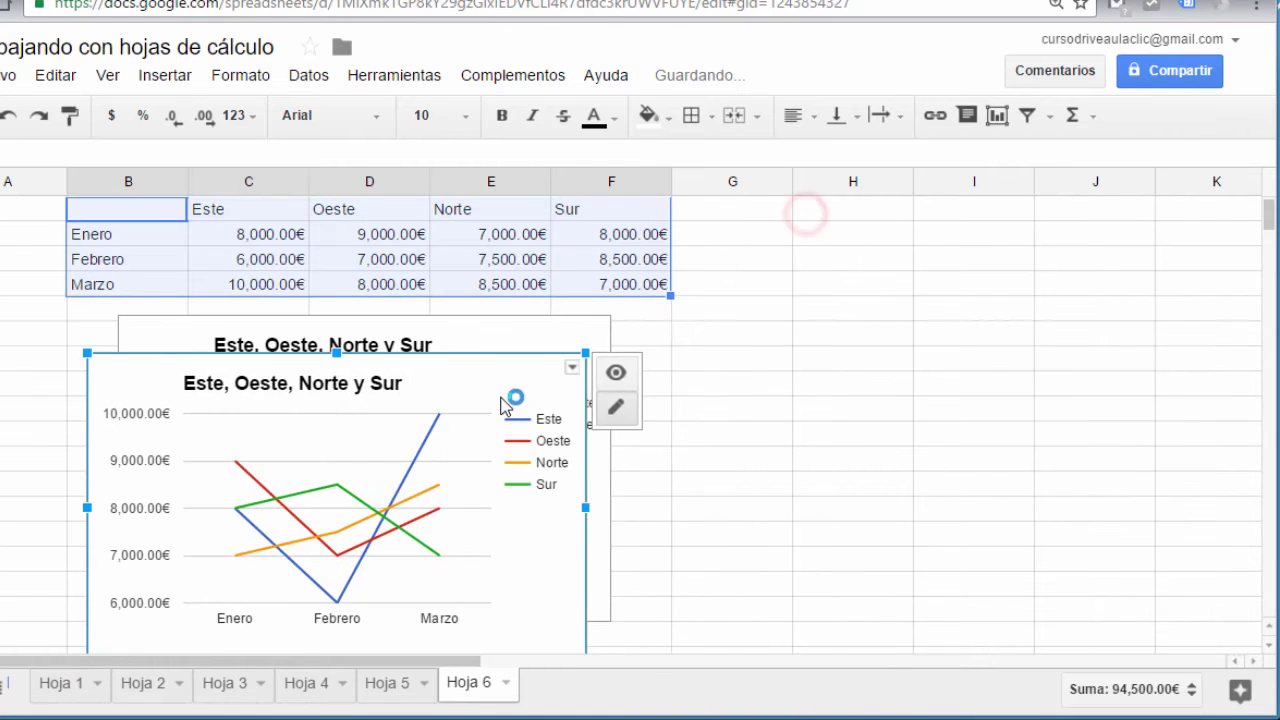
{"action": "left_click_drag", "start_coordinate": [470, 420], "coordinate": [960, 263]}
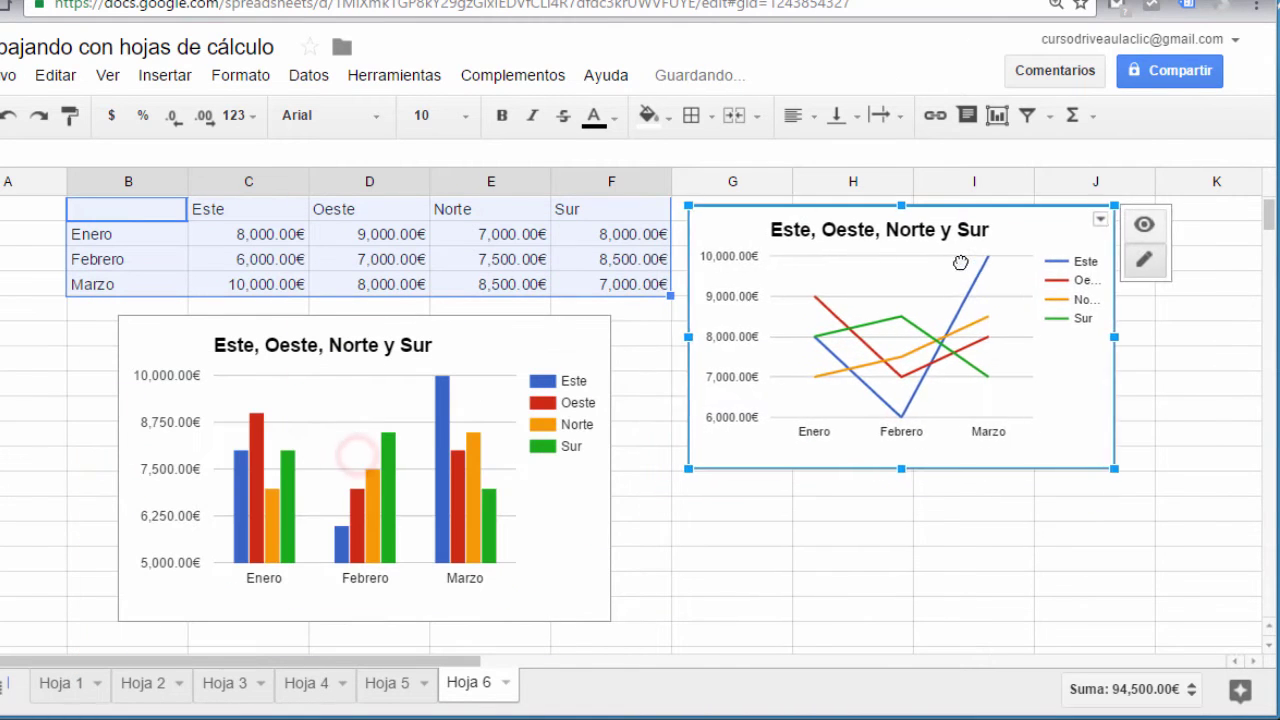
{"action": "left_click_drag", "start_coordinate": [1110, 478], "coordinate": [1075, 456]}
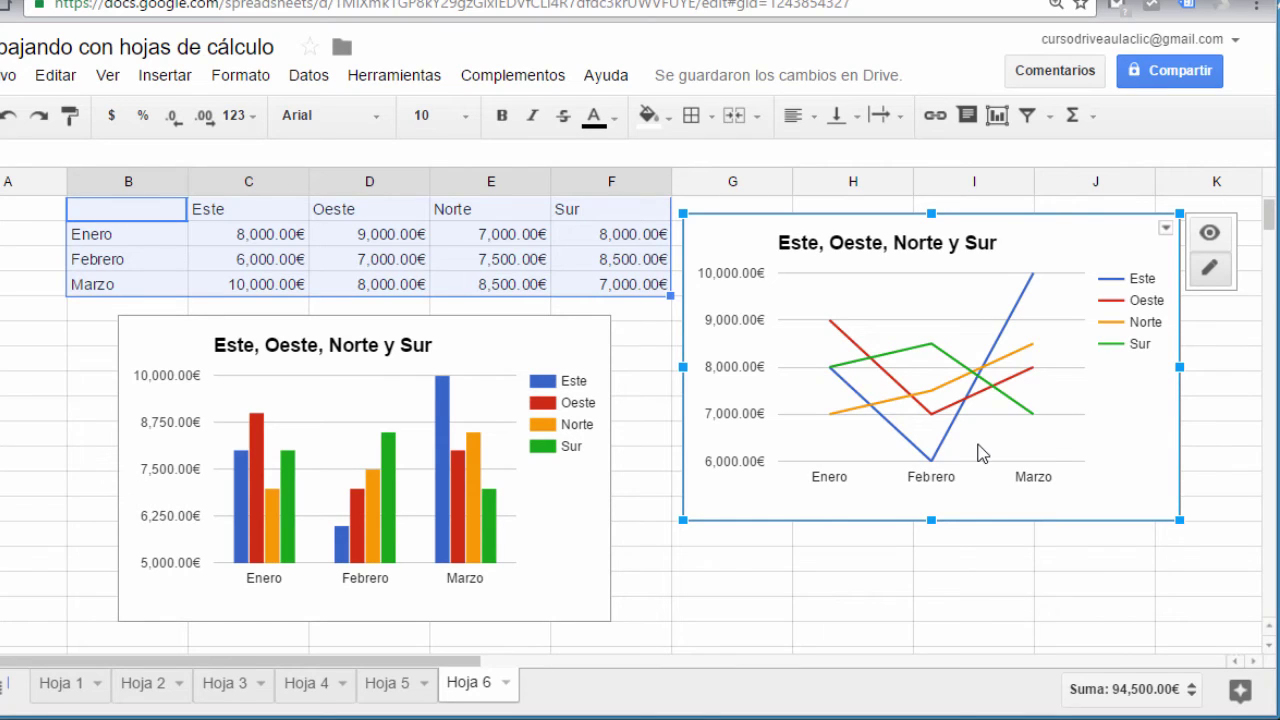
Delete both the line chart and the column chart from the sheet.
{"action": "key", "text": "Delete"}
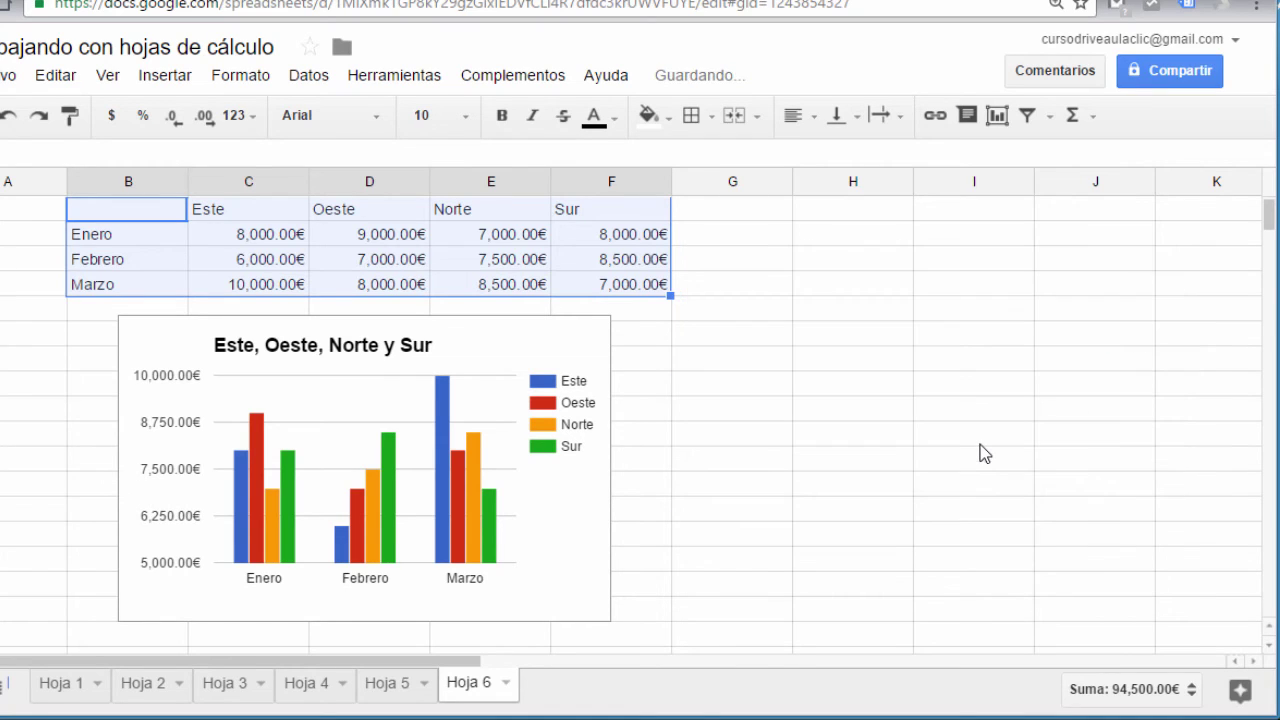
{"action": "left_click", "coordinate": [594, 423]}
{"action": "key", "text": "Delete"}
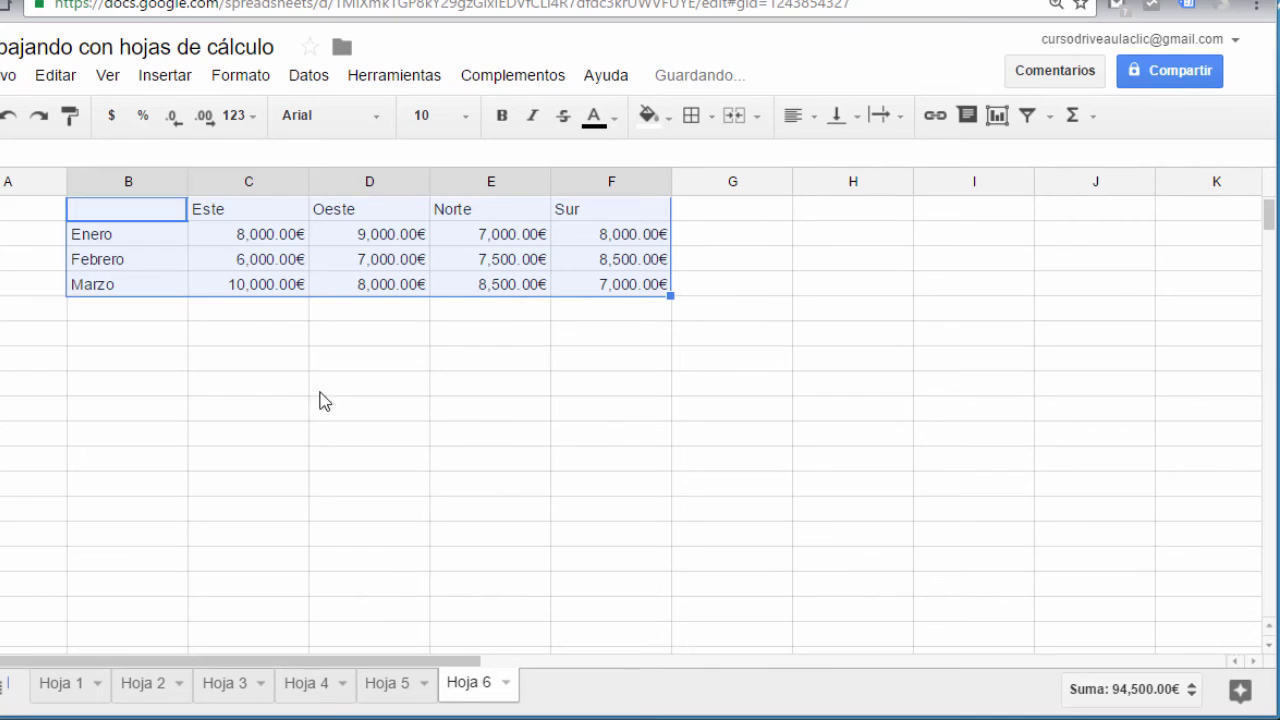
Insert the recommended pie chart of the monthly Este figures from range B2:C5 and deselect it.
{"action": "left_click", "coordinate": [284, 368]}
{"action": "left_click_drag", "start_coordinate": [143, 204], "coordinate": [257, 292]}
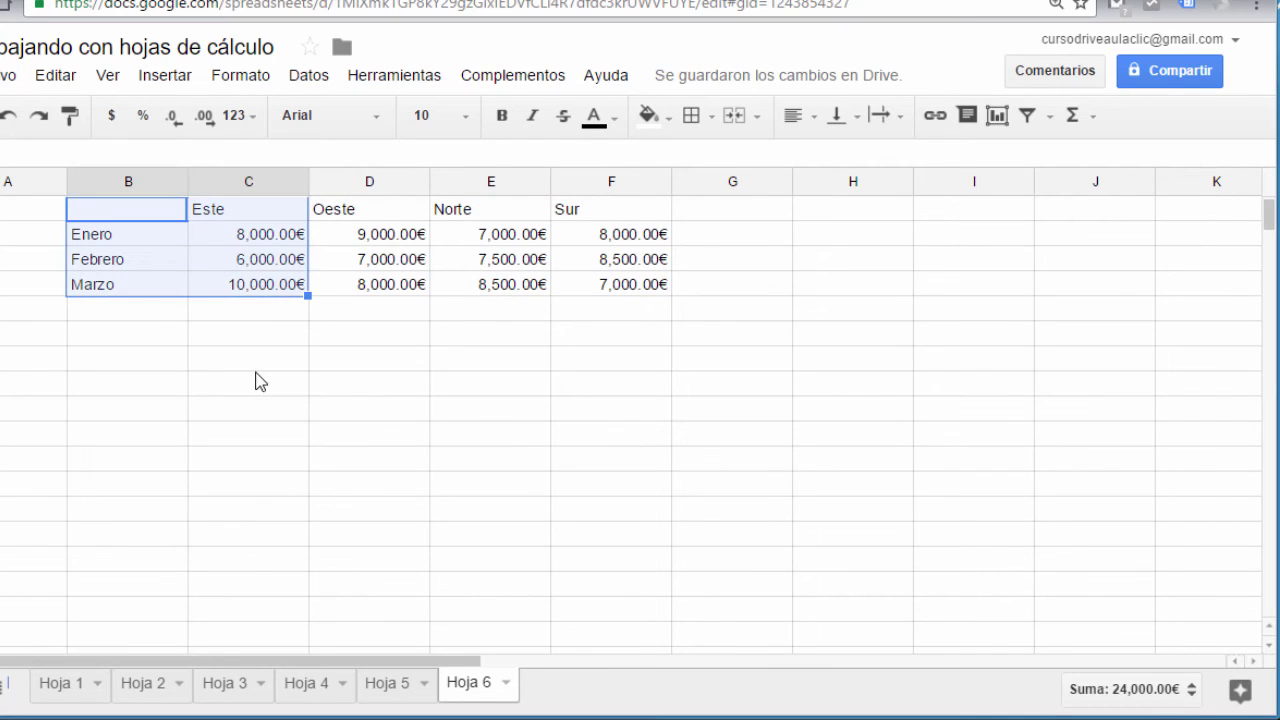
{"action": "left_click", "coordinate": [165, 77]}
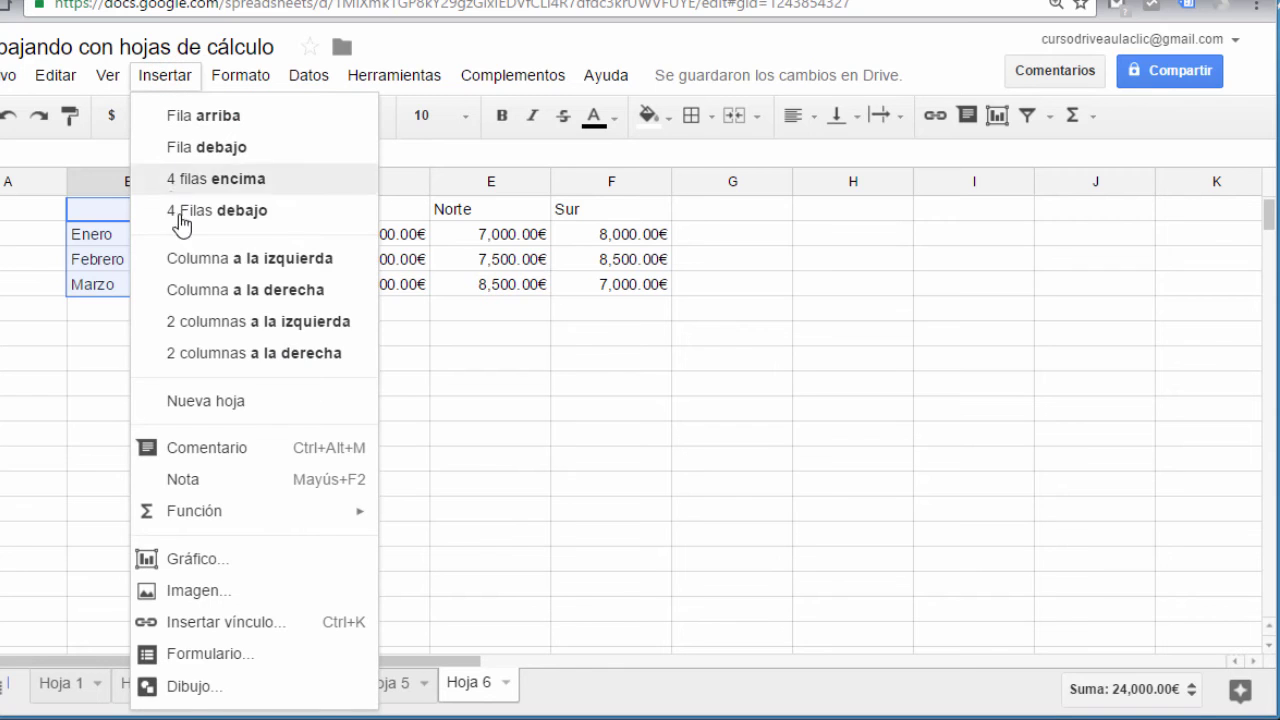
{"action": "left_click", "coordinate": [228, 562]}
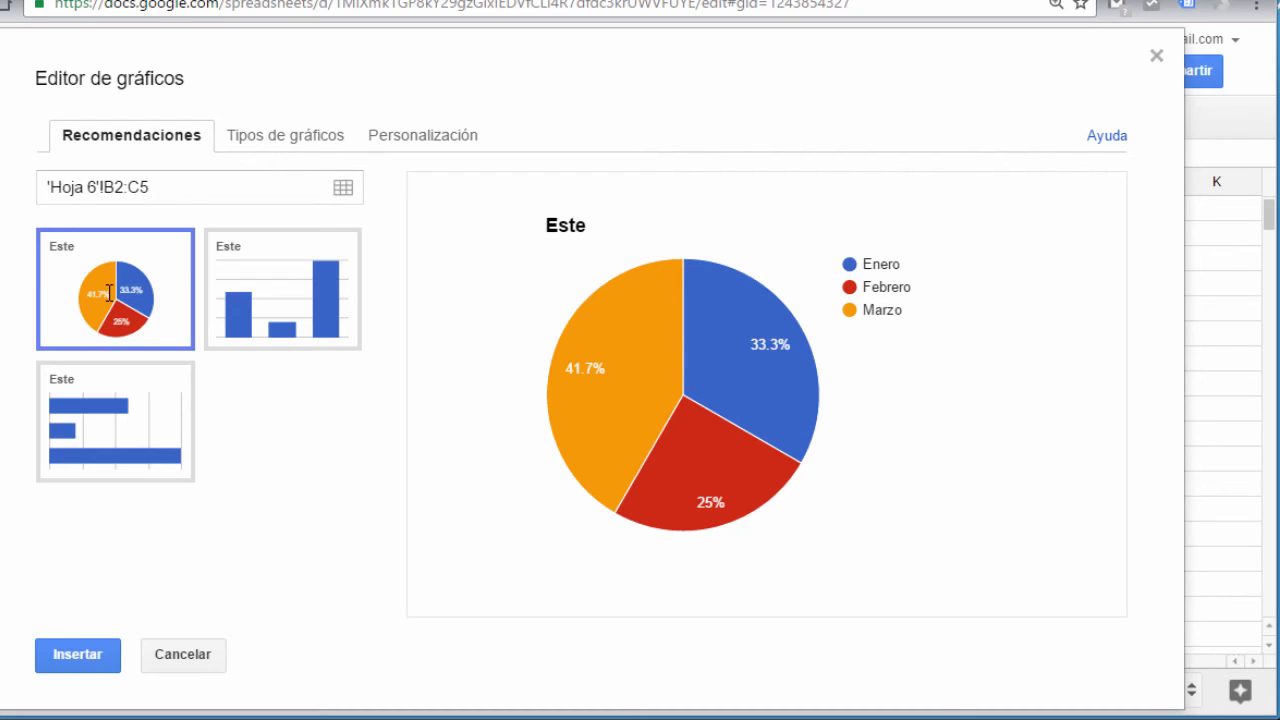
{"action": "left_click", "coordinate": [181, 191]}
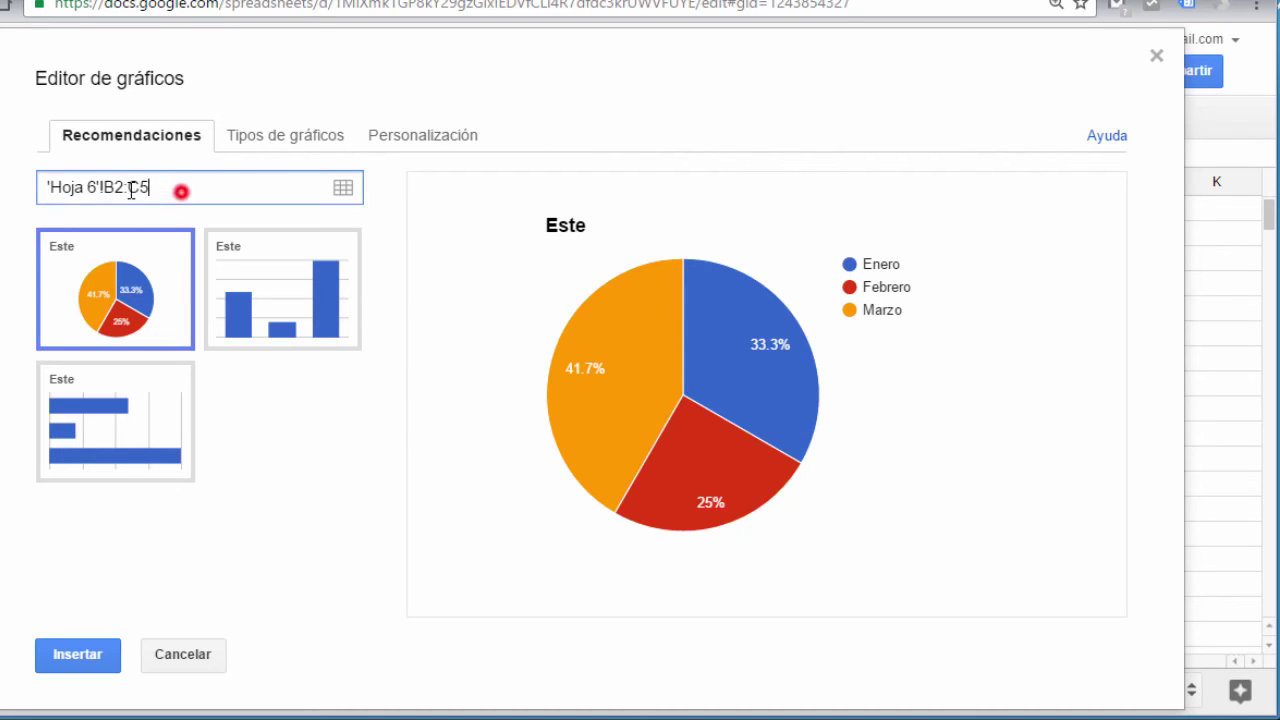
{"action": "left_click_drag", "start_coordinate": [152, 190], "coordinate": [40, 206]}
{"action": "left_click", "coordinate": [76, 658]}
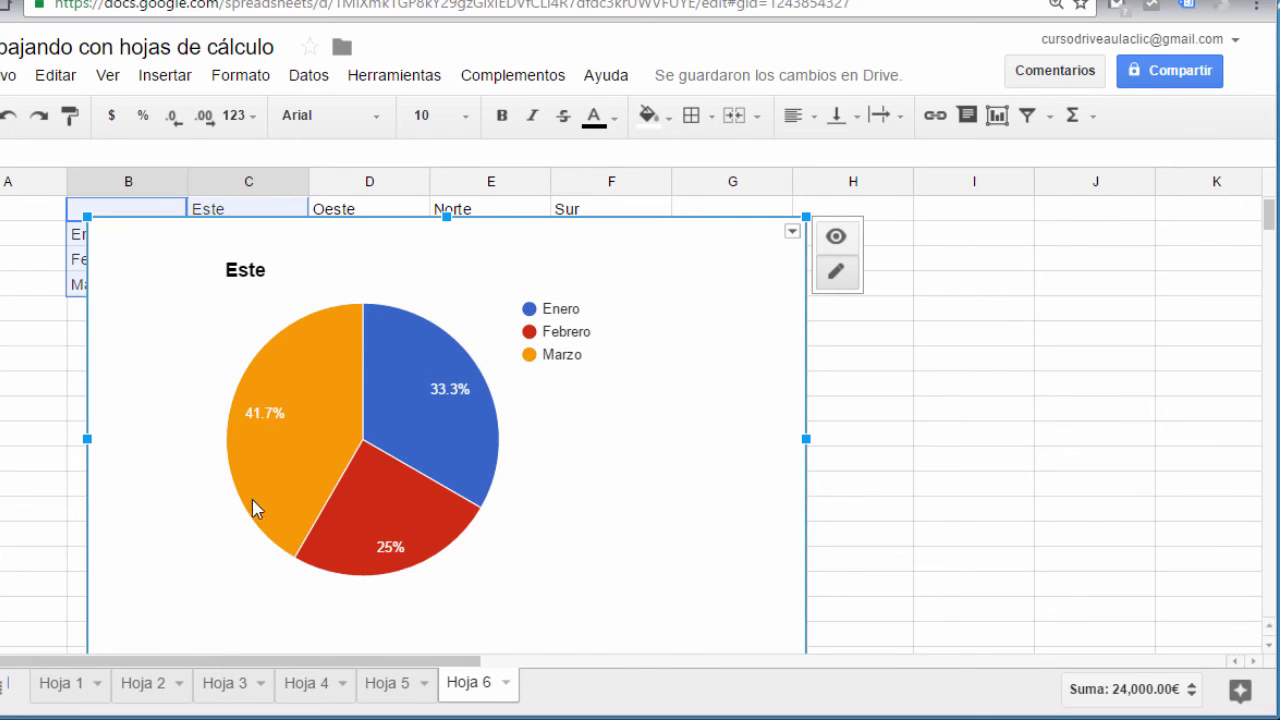
{"action": "key", "text": "Escape"}
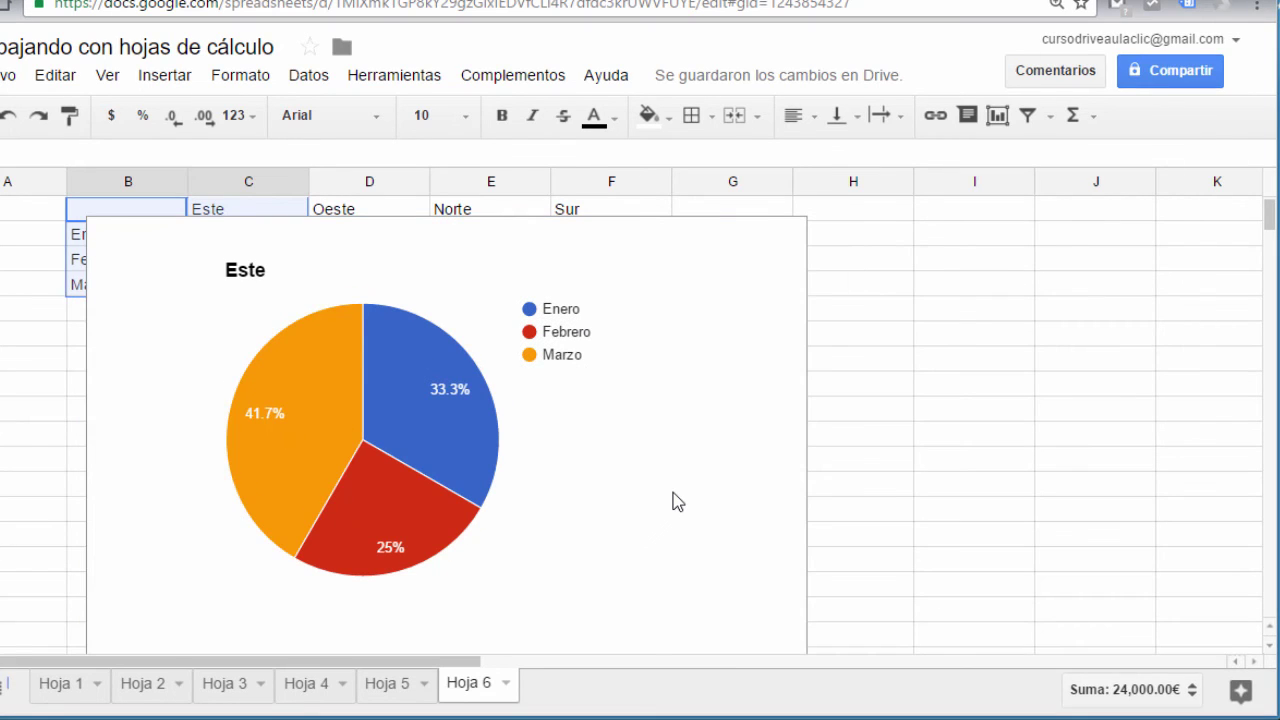